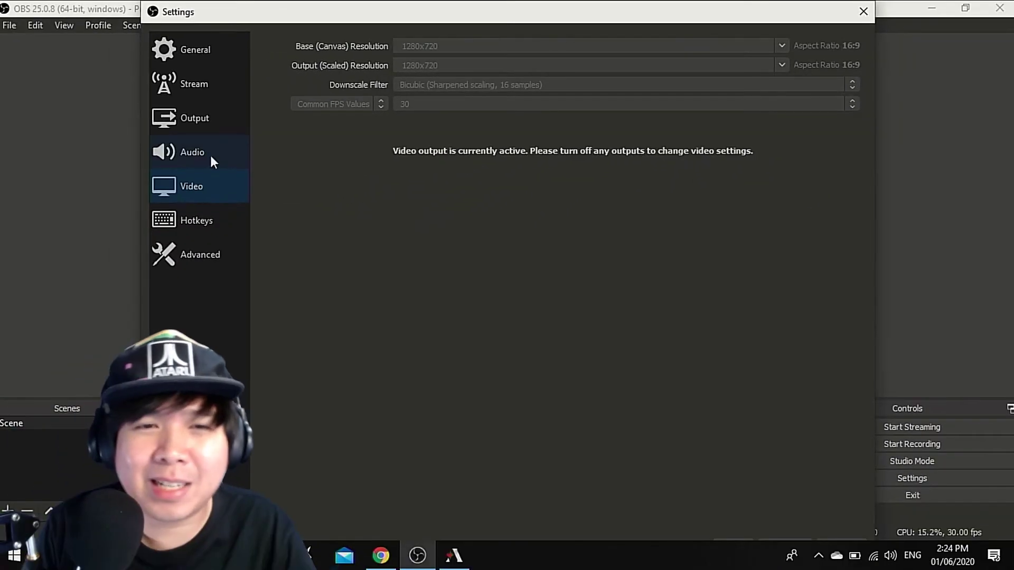
- Open the OBS settings and bring up the streaming service options
{"action": "left_click", "coordinate": [188, 152]}
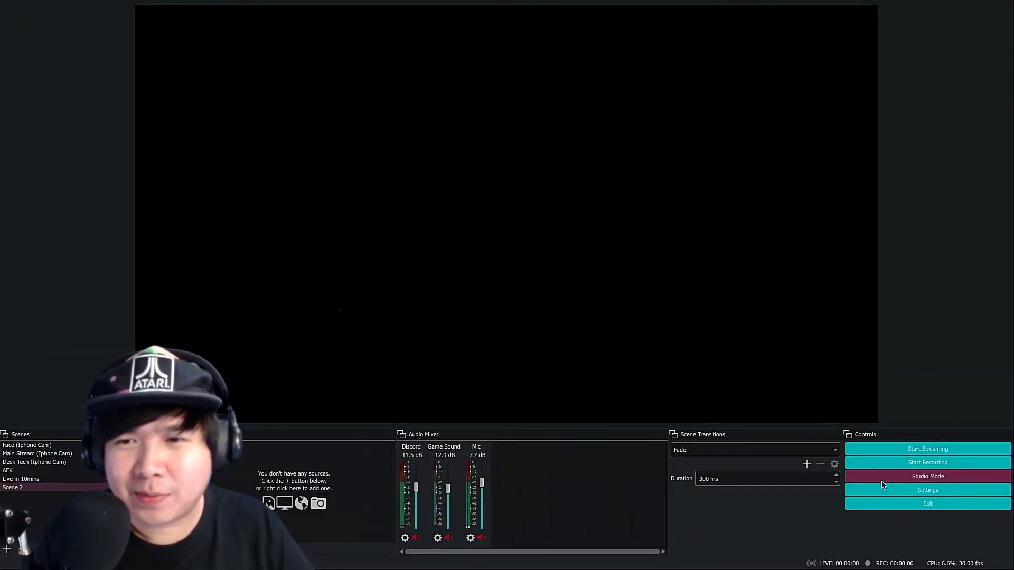
{"action": "left_click", "coordinate": [862, 489]}
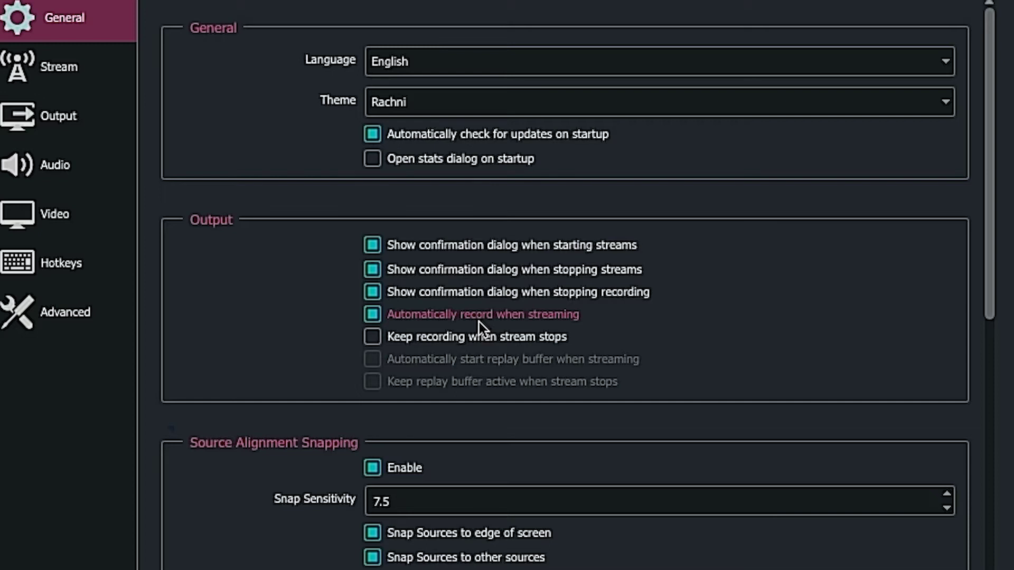
{"action": "left_click", "coordinate": [23, 62]}
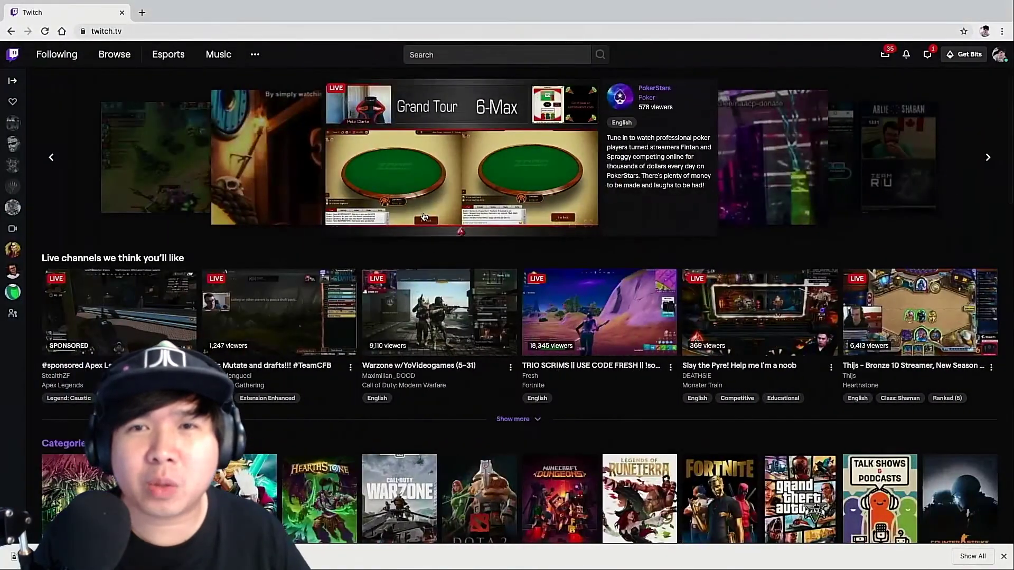
- Switch to Twitch in the browser and copy the primary stream key from the account's channel settings
{"action": "left_click", "coordinate": [1002, 57]}
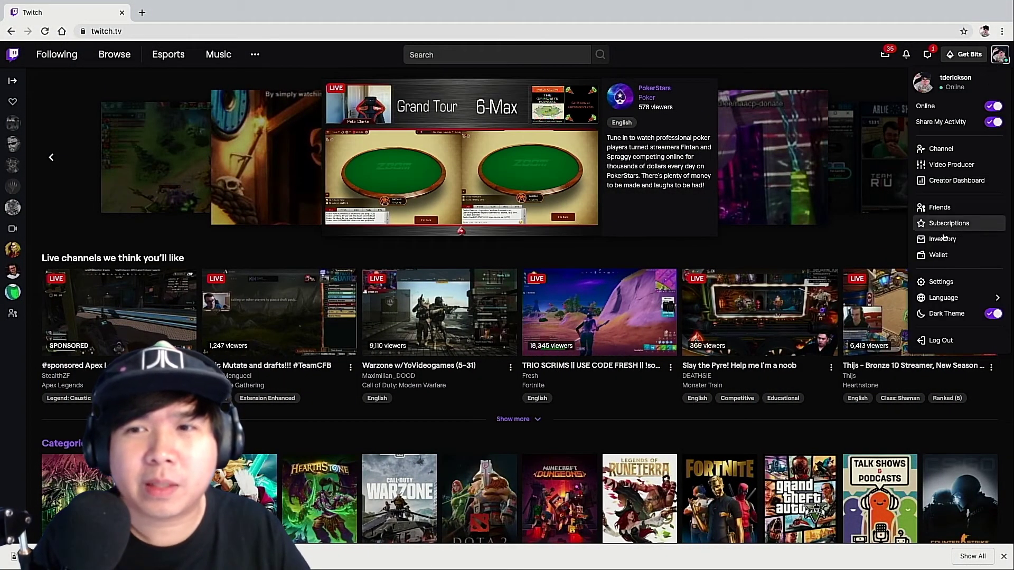
{"action": "left_click", "coordinate": [944, 281]}
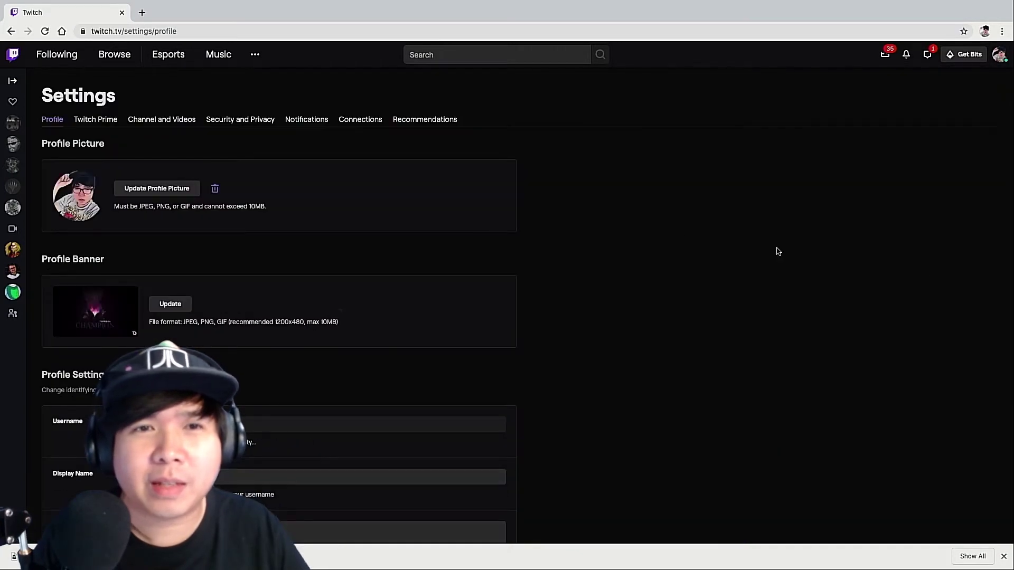
{"action": "left_click", "coordinate": [160, 122]}
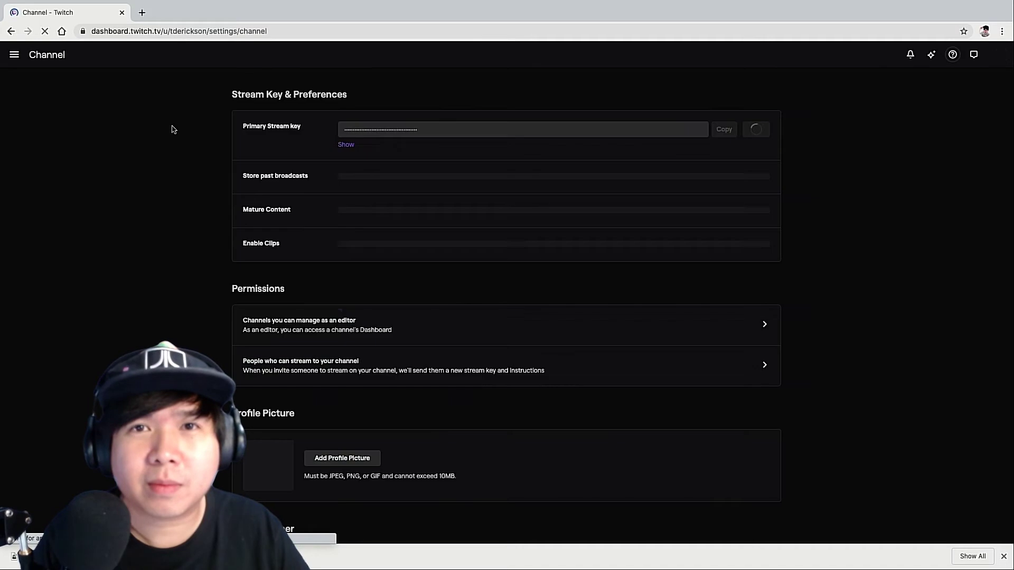
{"action": "left_click", "coordinate": [504, 131]}
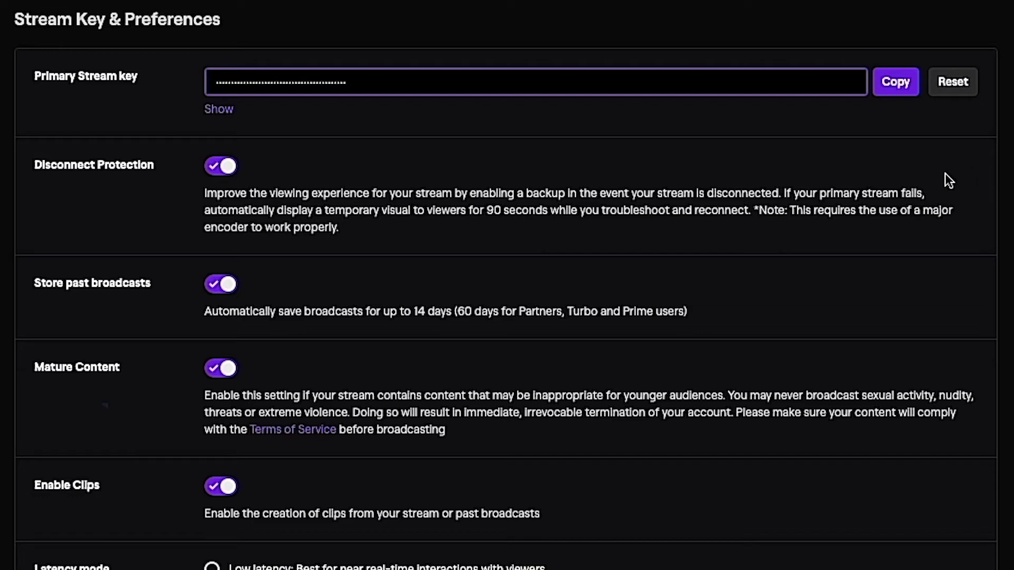
{"action": "left_click", "coordinate": [888, 93]}
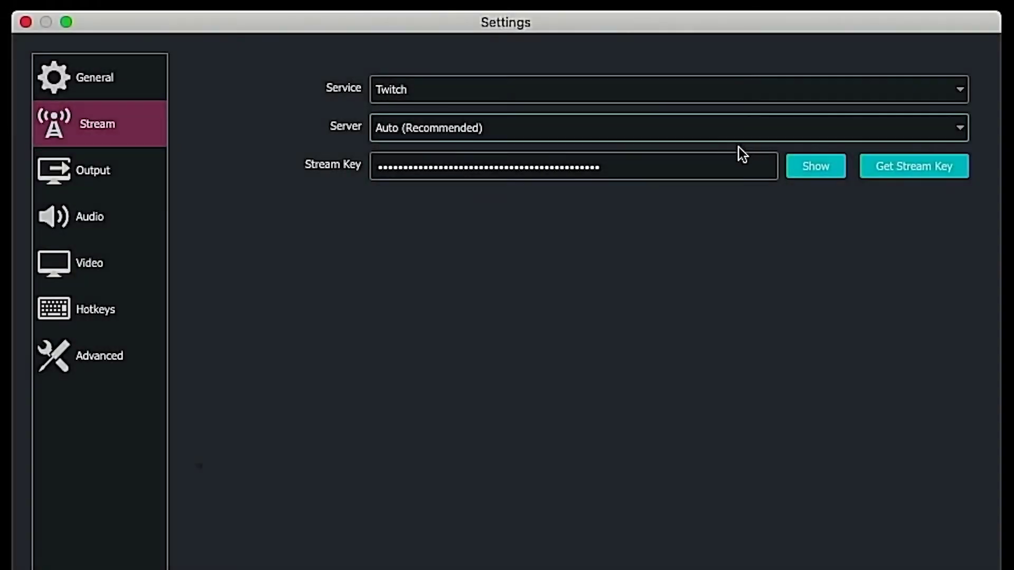
- Switch to the OBS stream settings and replace the stream key with the one copied from Twitch
{"action": "left_click", "coordinate": [715, 158]}
{"action": "left_click_drag", "start_coordinate": [698, 169], "coordinate": [312, 140]}
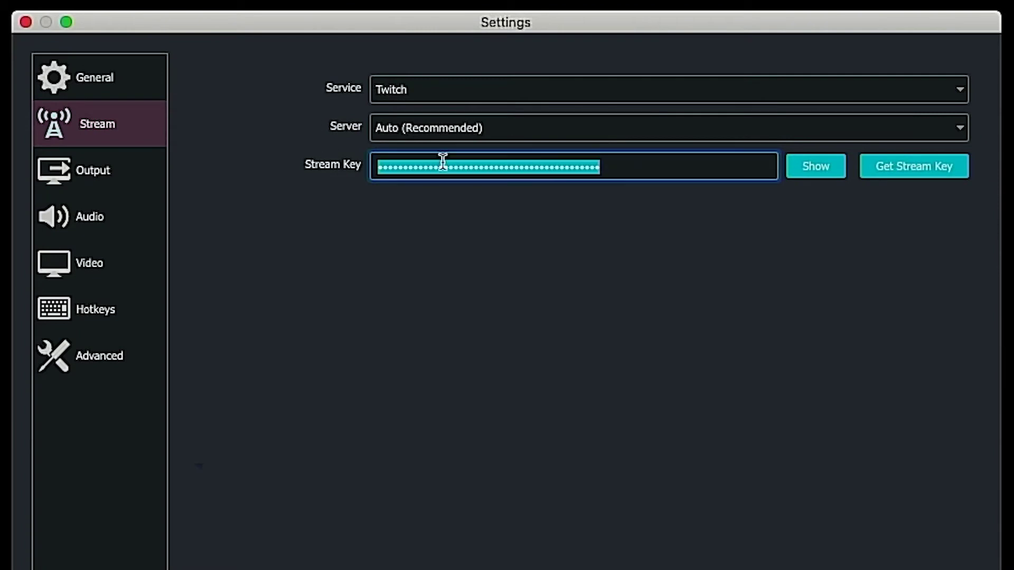
{"action": "key", "text": "BackSpace"}
{"action": "right_click", "coordinate": [611, 168]}
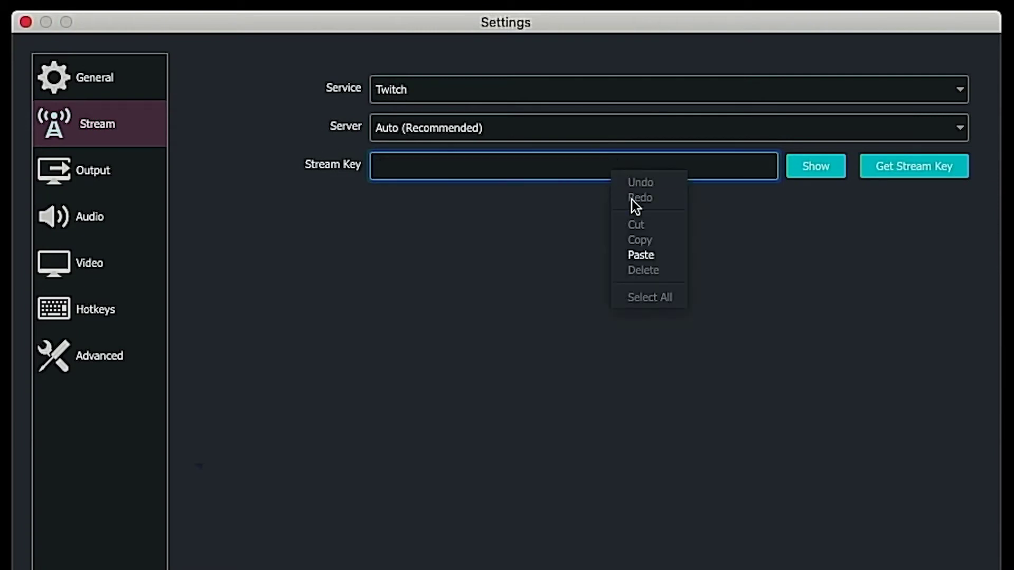
{"action": "left_click", "coordinate": [641, 254]}
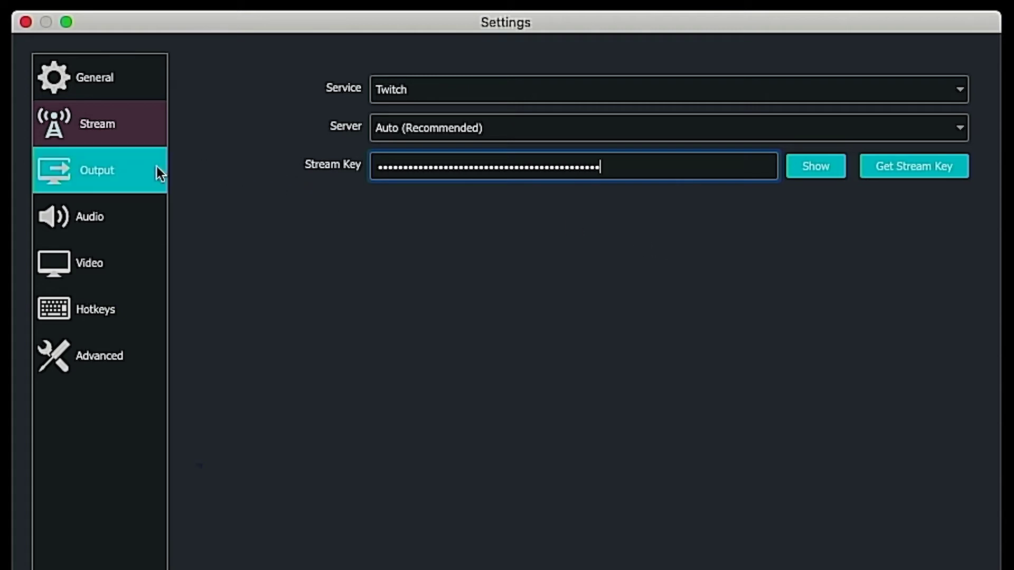
- In the audio settings, set Mic/Auxiliary Audio 2 to Disabled and Mic/Auxiliary Audio 3 to Default
{"action": "left_click", "coordinate": [132, 178]}
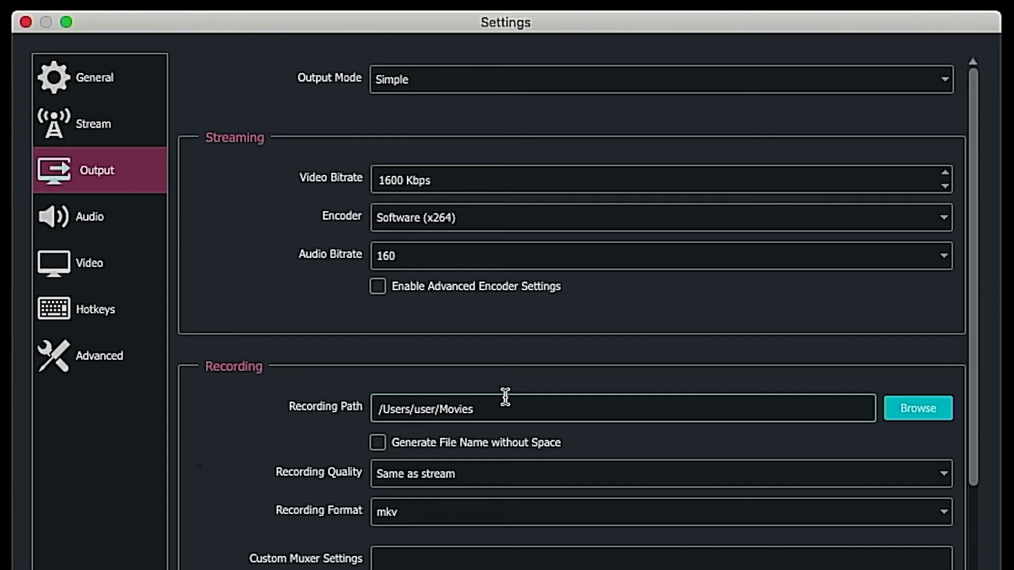
{"action": "left_click", "coordinate": [117, 215]}
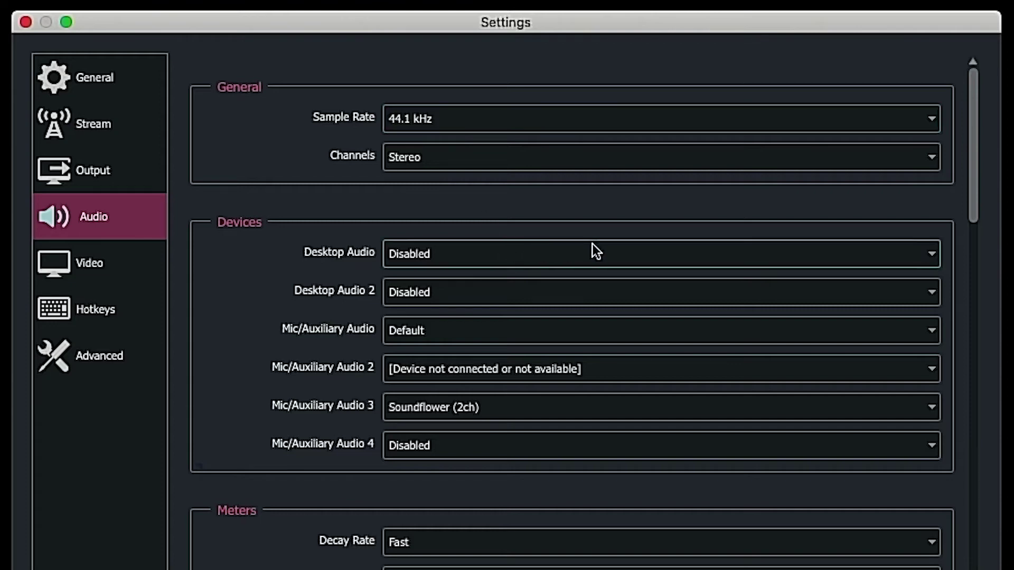
{"action": "left_click_drag", "start_coordinate": [967, 209], "coordinate": [970, 218]}
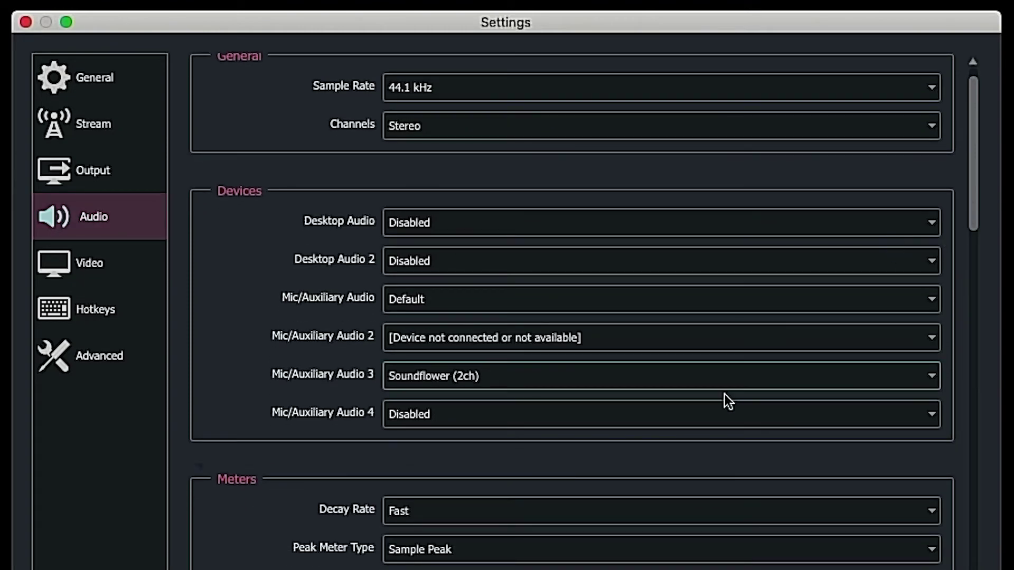
{"action": "left_click", "coordinate": [604, 344]}
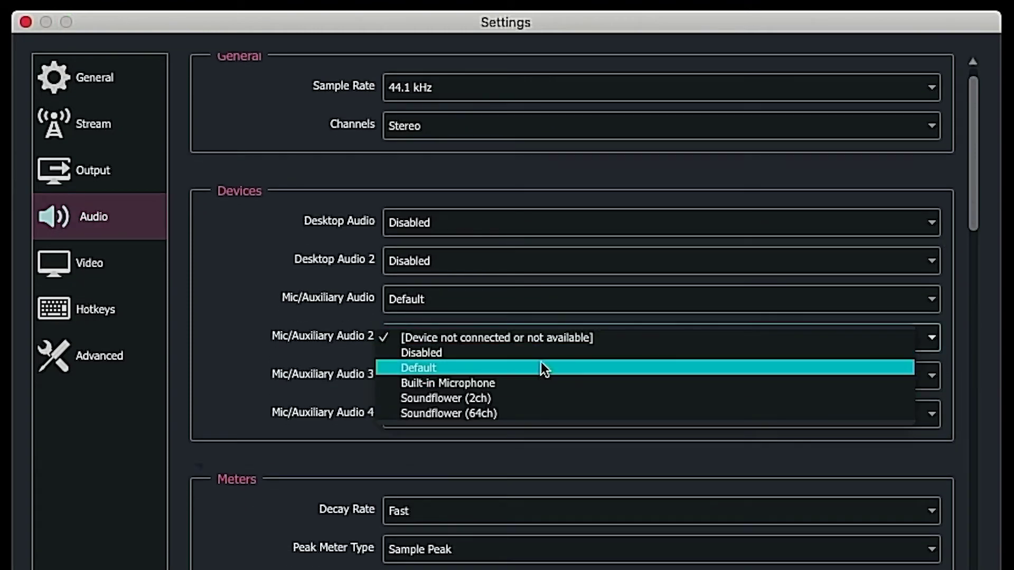
{"action": "left_click", "coordinate": [541, 356]}
{"action": "left_click", "coordinate": [537, 375]}
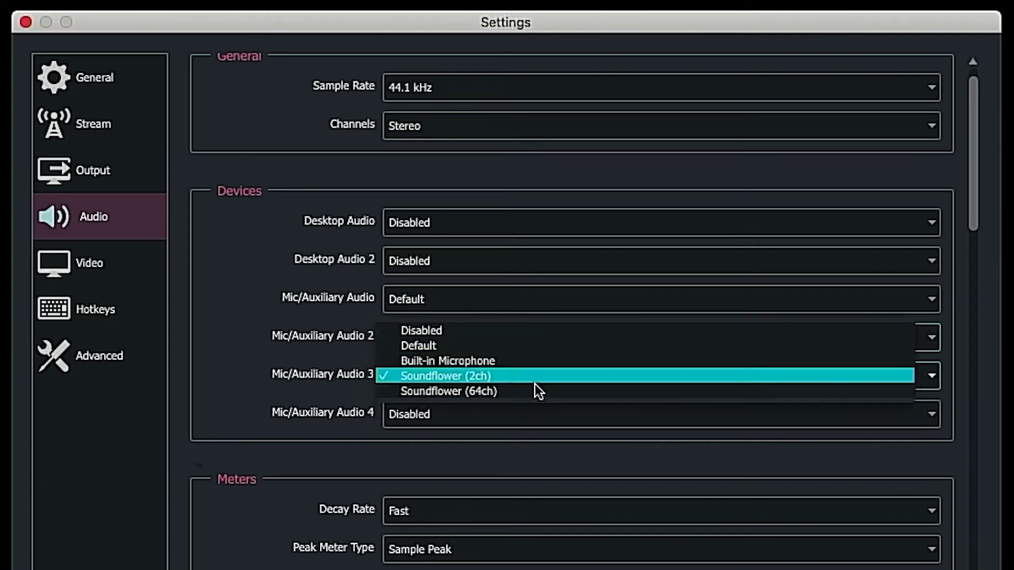
{"action": "left_click", "coordinate": [486, 341]}
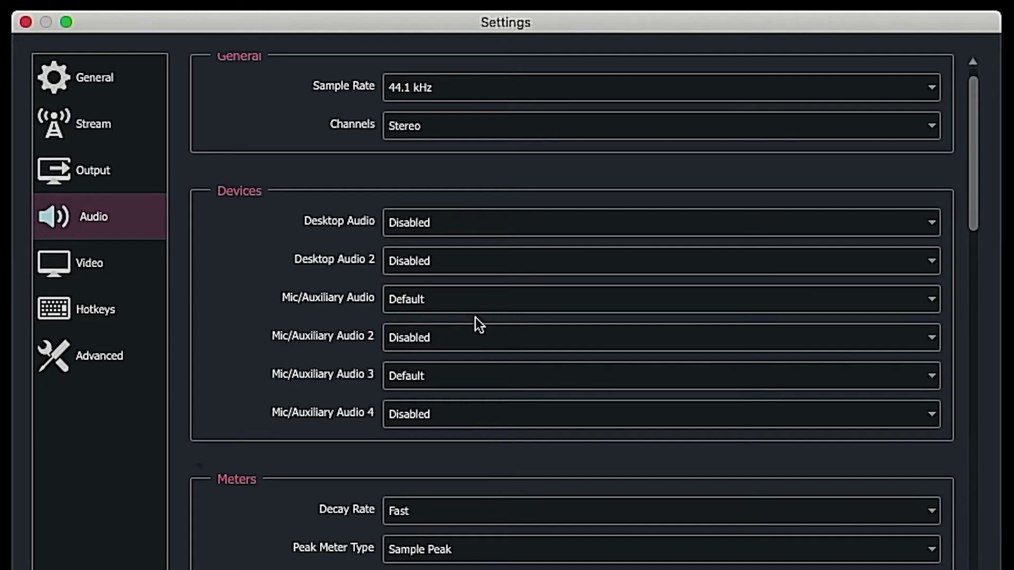
{"action": "left_click", "coordinate": [103, 280]}
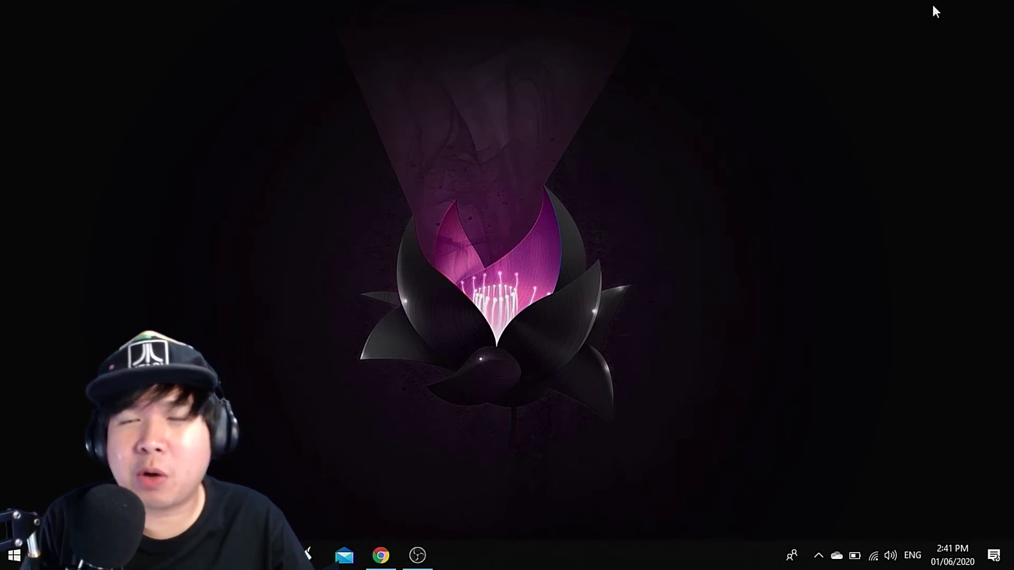
- Switch to Chrome and review the overview of the obs-ndi plugin page on the OBS forum
{"action": "left_click", "coordinate": [379, 560]}
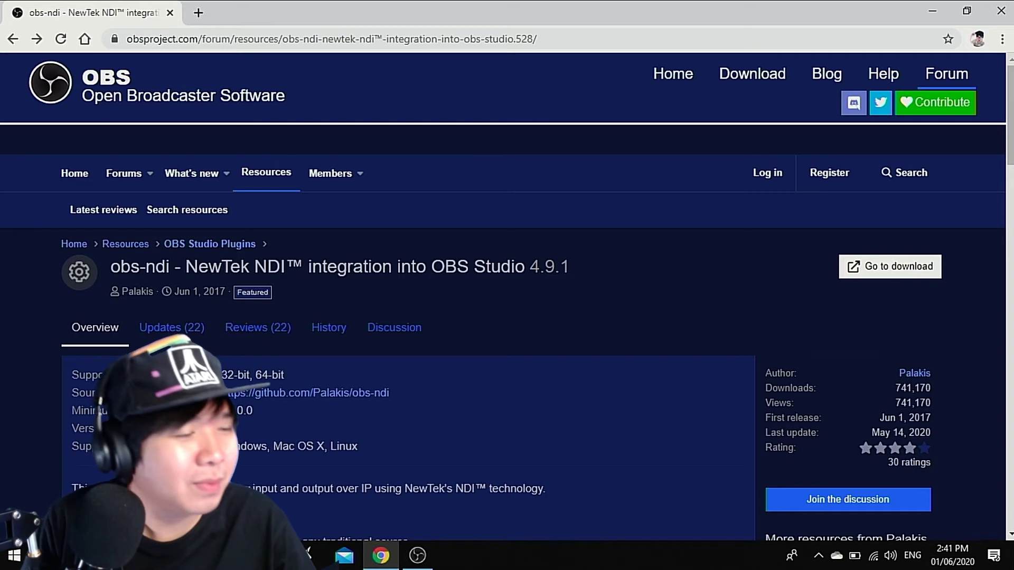
{"action": "scroll", "coordinate": [132, 180], "scroll_direction": "down", "scroll_amount": 1}
{"action": "scroll", "coordinate": [134, 166], "scroll_direction": "down", "scroll_amount": 2}
{"action": "scroll", "coordinate": [524, 230], "scroll_direction": "up", "scroll_amount": 2}
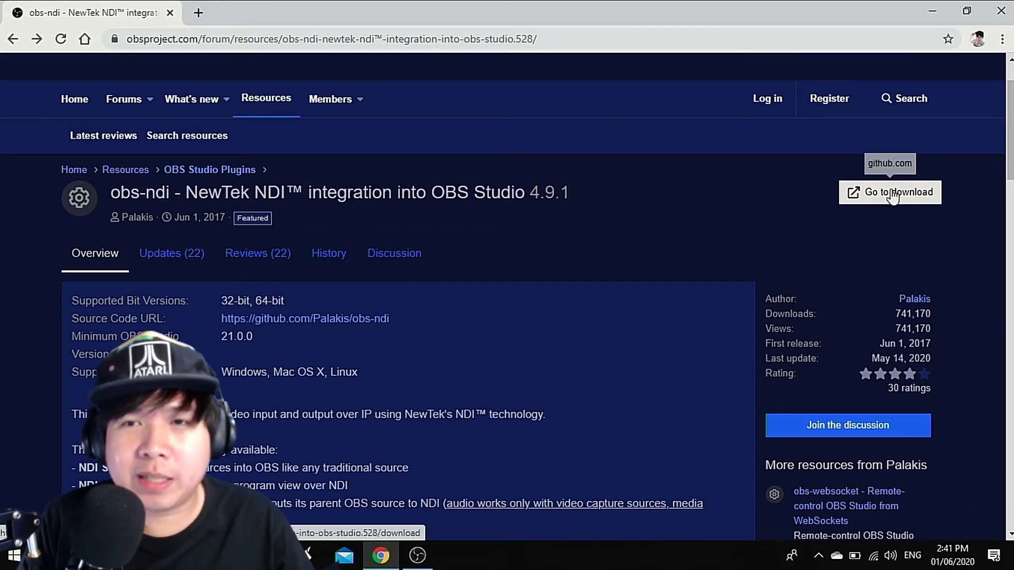
{"action": "scroll", "coordinate": [375, 289], "scroll_direction": "down", "scroll_amount": 1}
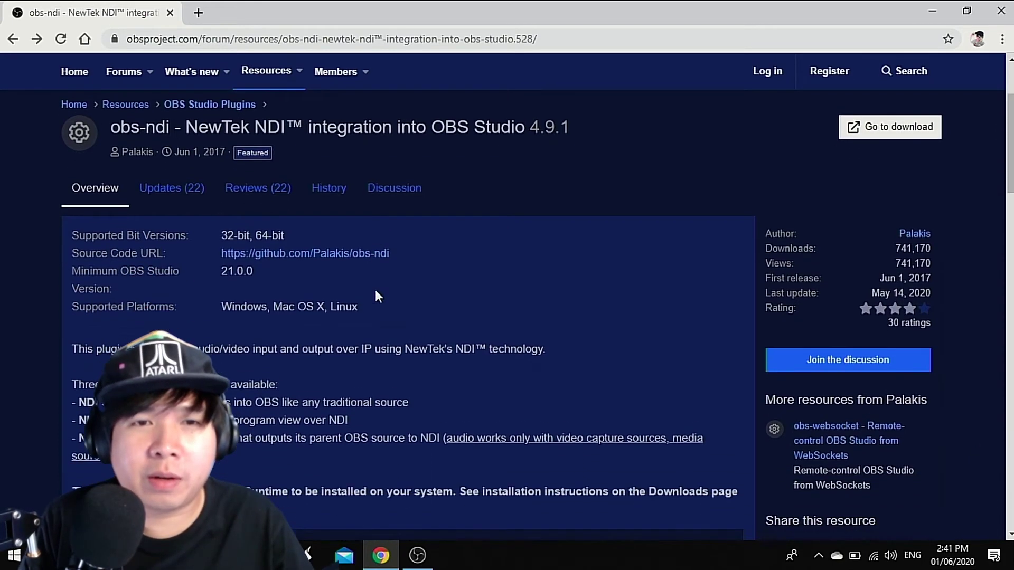
{"action": "scroll", "coordinate": [354, 302], "scroll_direction": "up", "scroll_amount": 1}
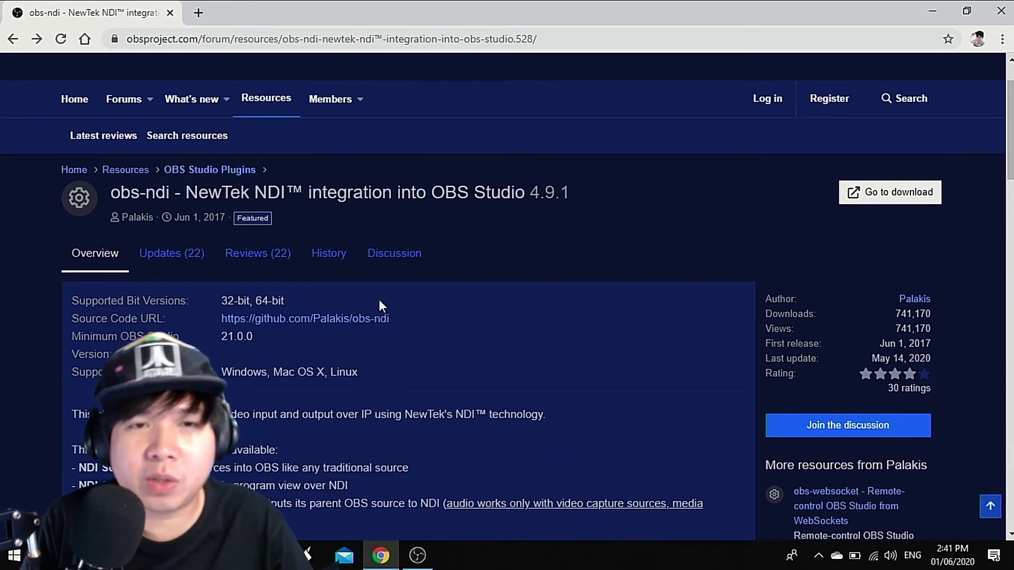
- Open the obs-ndi plugin's updates and follow the 4.9.0 entry's link to its GitHub release page
{"action": "left_click", "coordinate": [168, 253]}
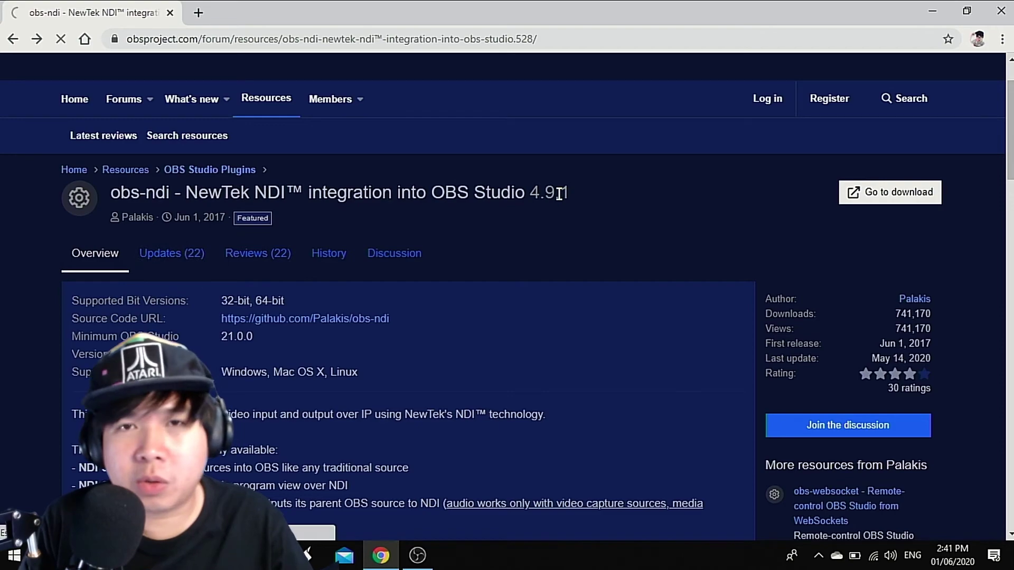
{"action": "scroll", "coordinate": [597, 353], "scroll_direction": "down", "scroll_amount": 4}
{"action": "scroll", "coordinate": [598, 353], "scroll_direction": "down", "scroll_amount": 4}
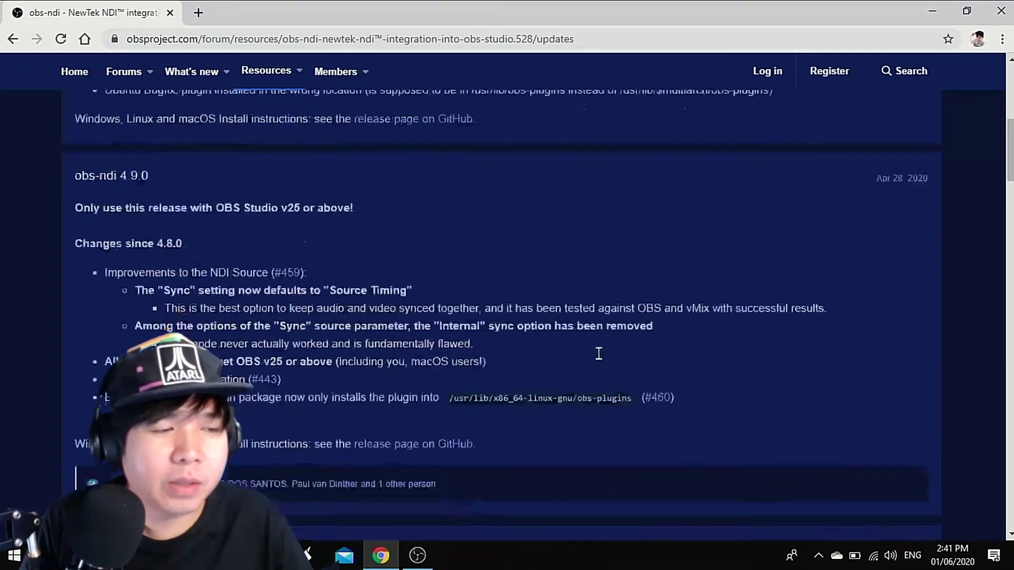
{"action": "scroll", "coordinate": [598, 353], "scroll_direction": "up", "scroll_amount": 3}
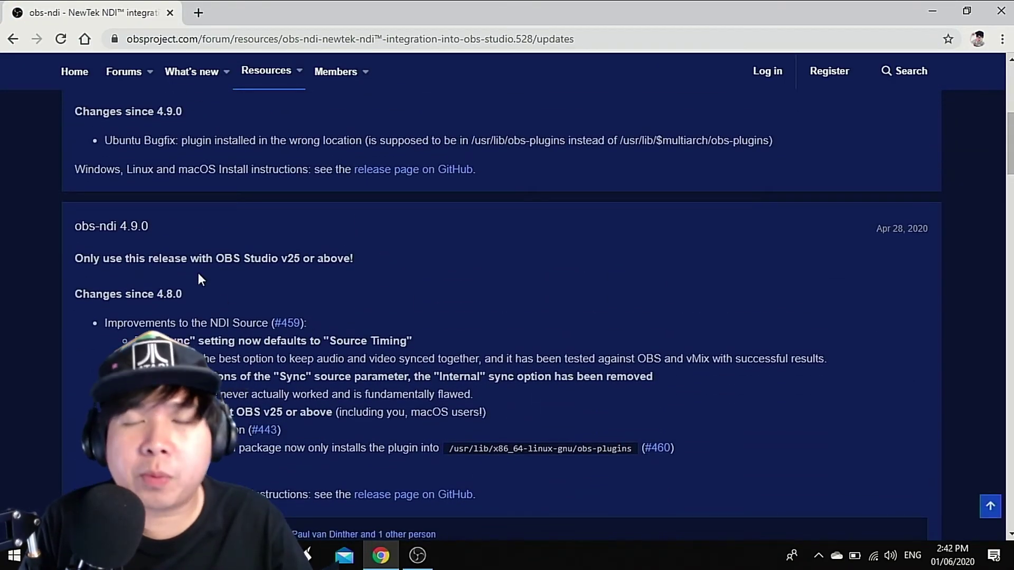
{"action": "left_click", "coordinate": [416, 492]}
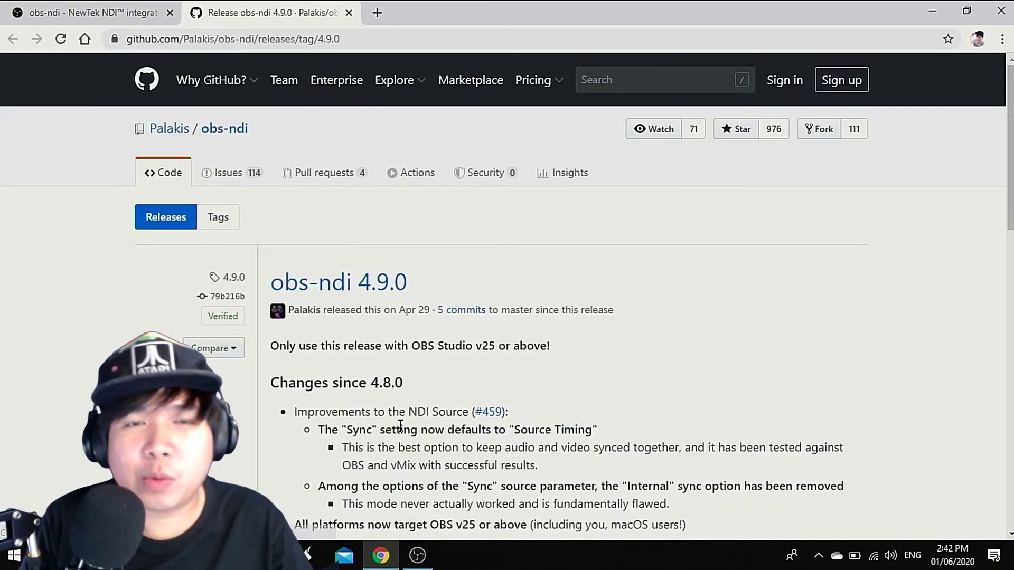
- Read the install instructions for Windows and macOS on the obs-ndi 4.9.0 release page
{"action": "scroll", "coordinate": [808, 274], "scroll_direction": "down", "scroll_amount": 4}
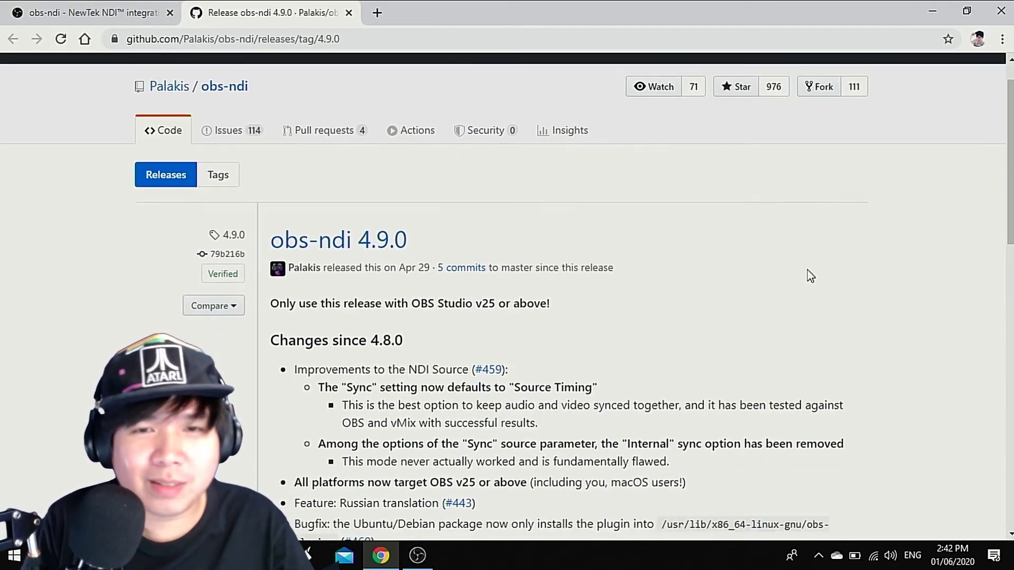
{"action": "scroll", "coordinate": [808, 270], "scroll_direction": "down", "scroll_amount": 1}
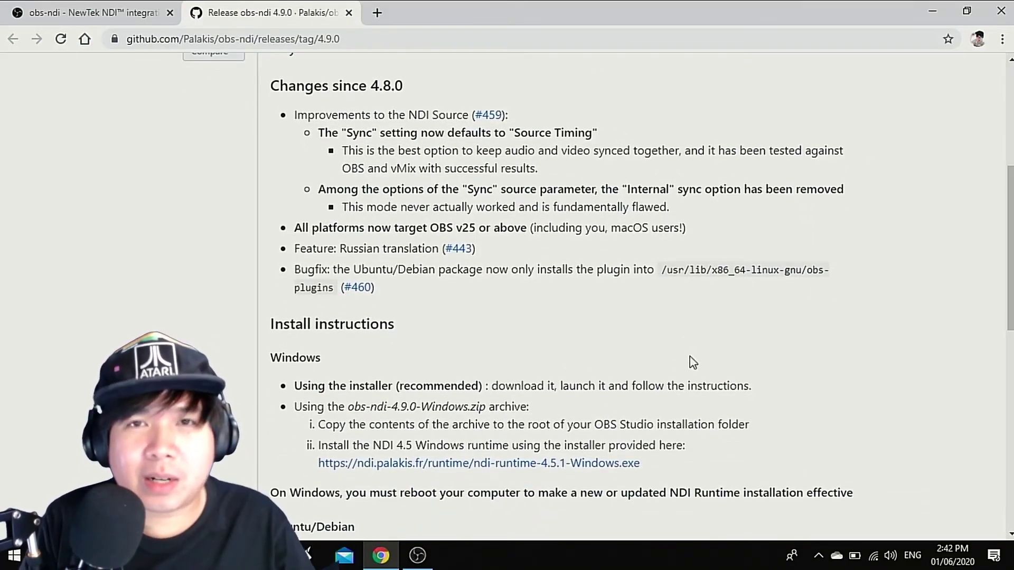
{"action": "scroll", "coordinate": [692, 360], "scroll_direction": "down", "scroll_amount": 2}
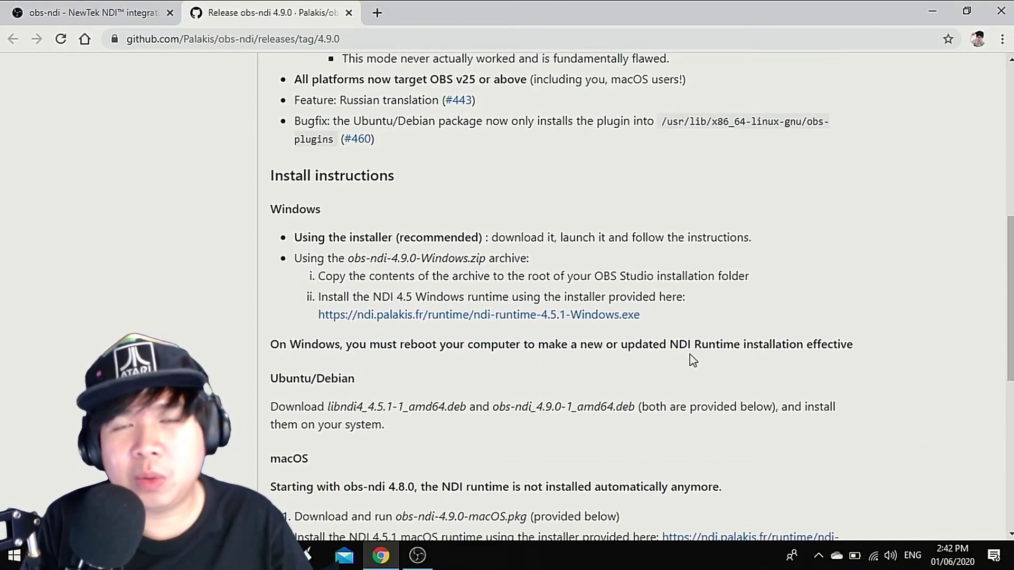
{"action": "scroll", "coordinate": [693, 360], "scroll_direction": "down", "scroll_amount": 6}
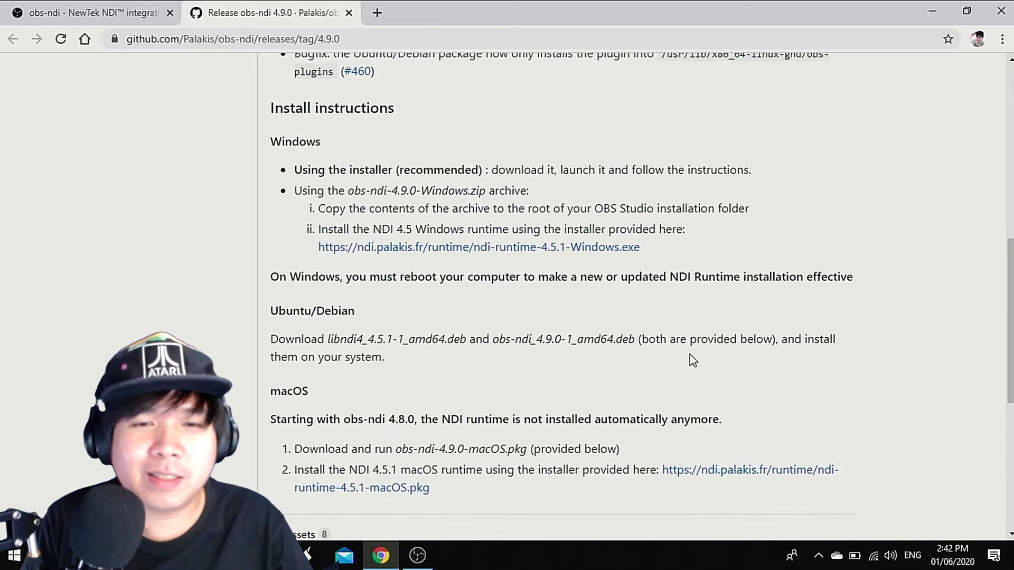